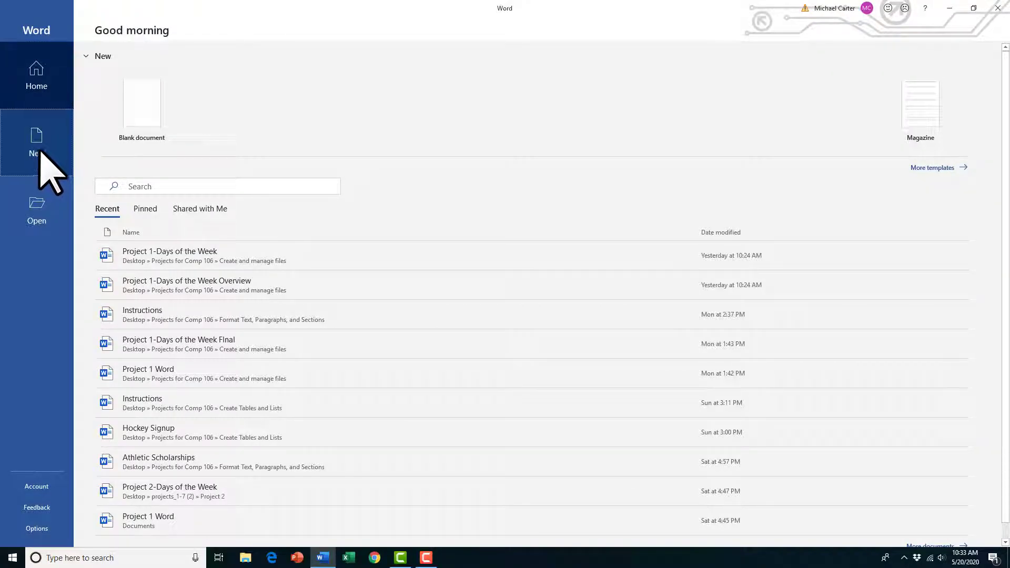
Step: Create a new blank document
{"action": "left_click", "coordinate": [141, 109]}
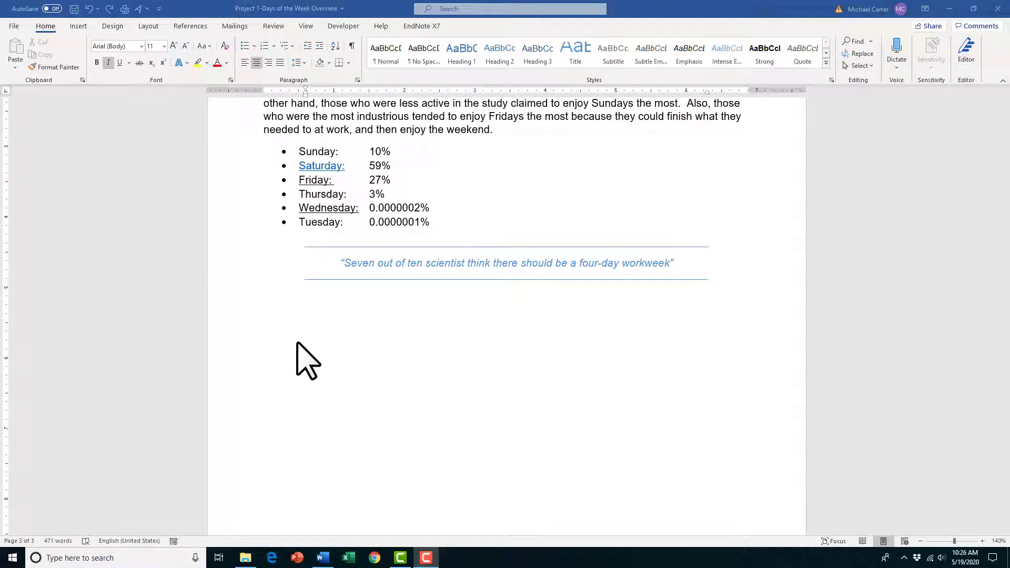
Step: Insert the text of the day_history file on the empty line below the four-day workweek quote
{"action": "left_click", "coordinate": [287, 314]}
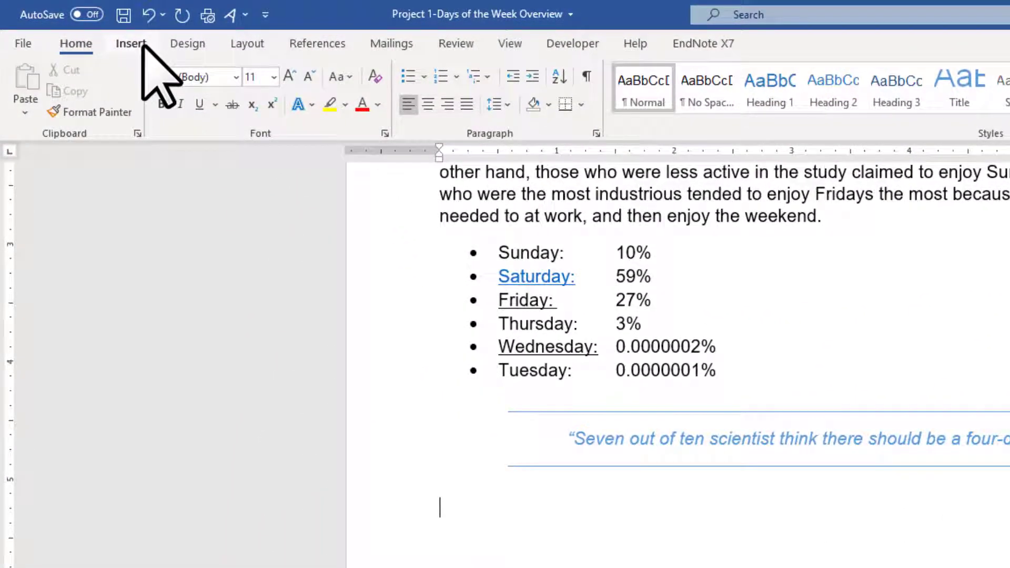
{"action": "left_click", "coordinate": [79, 26]}
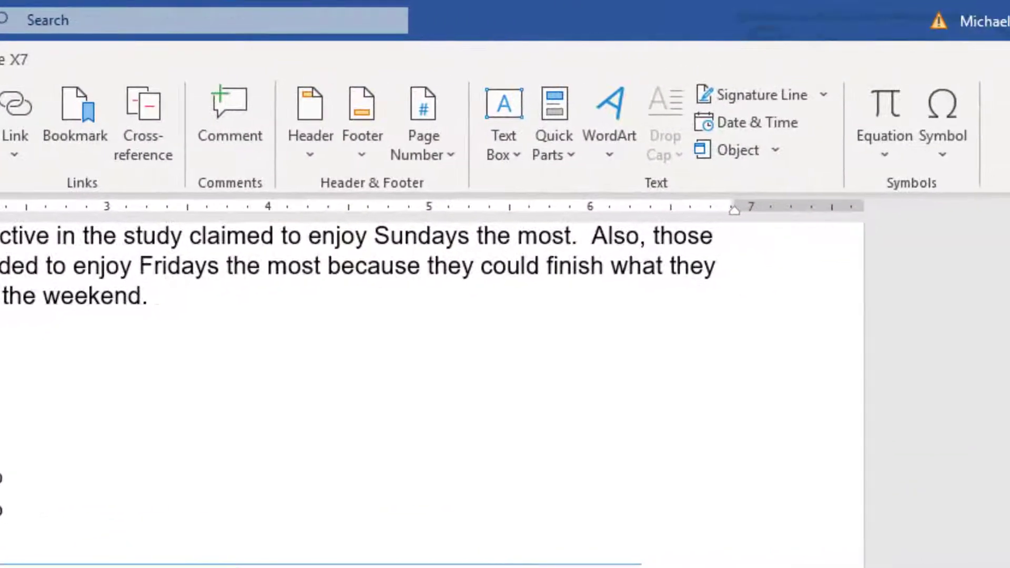
{"action": "left_click", "coordinate": [773, 152]}
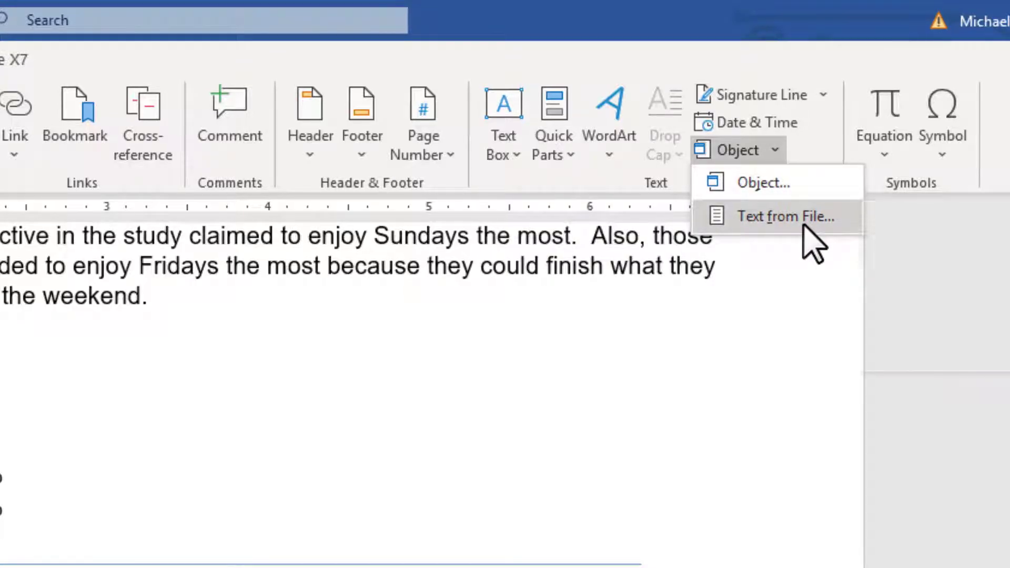
{"action": "left_click", "coordinate": [685, 225]}
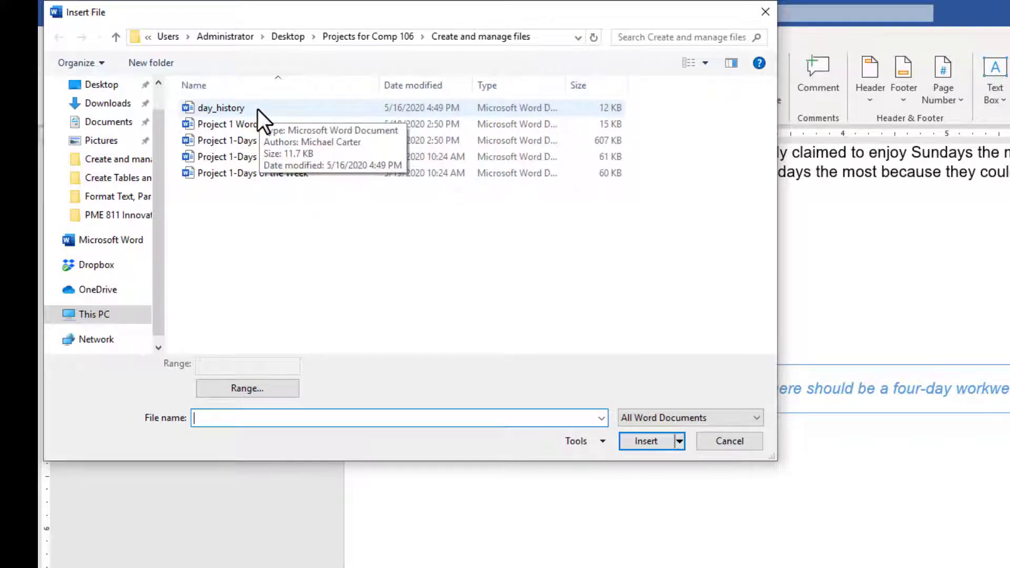
{"action": "double_click", "coordinate": [239, 108]}
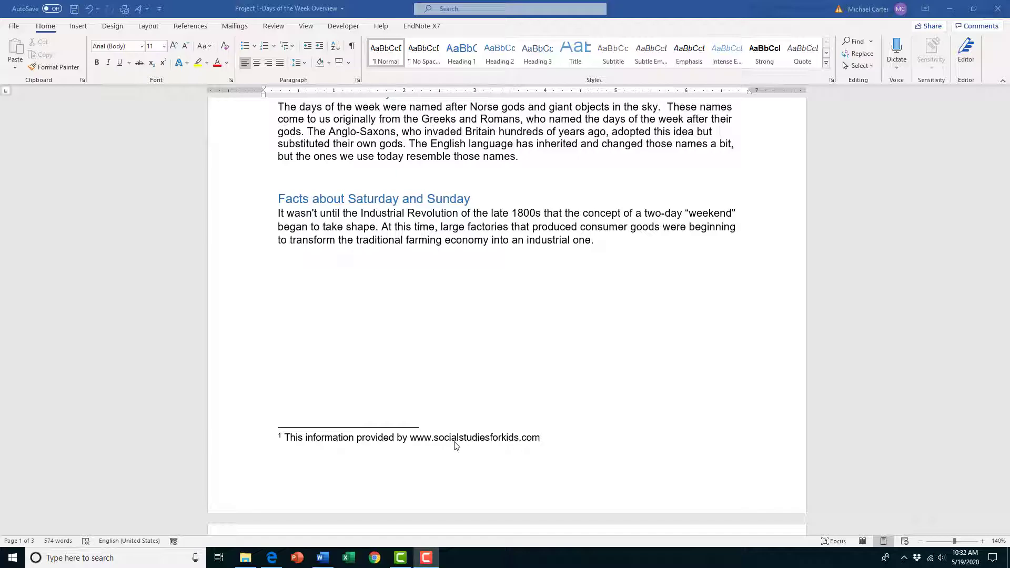
{"action": "left_click", "coordinate": [410, 438]}
{"action": "left_click_drag", "start_coordinate": [411, 438], "coordinate": [541, 439]}
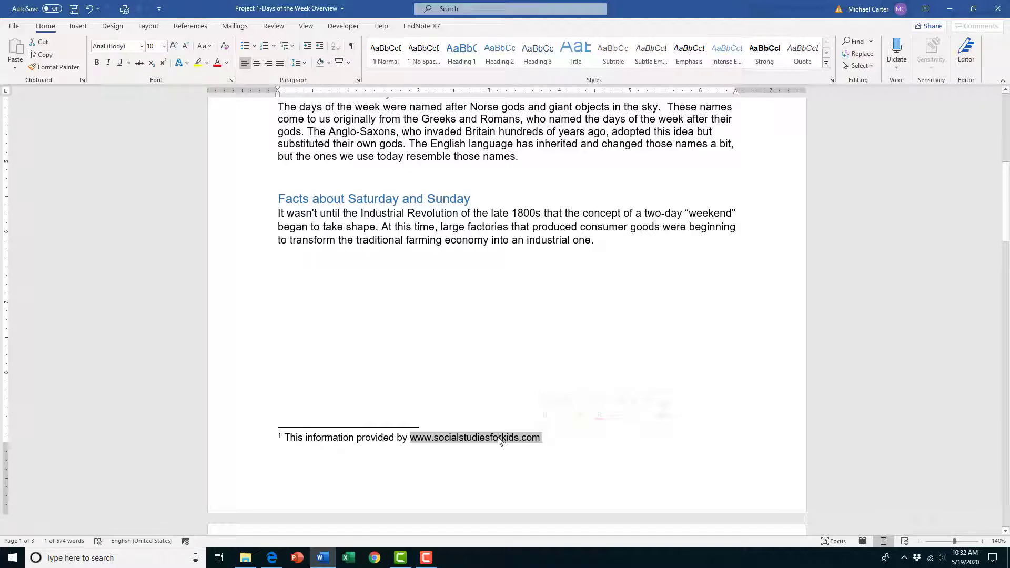
{"action": "right_click", "coordinate": [482, 440]}
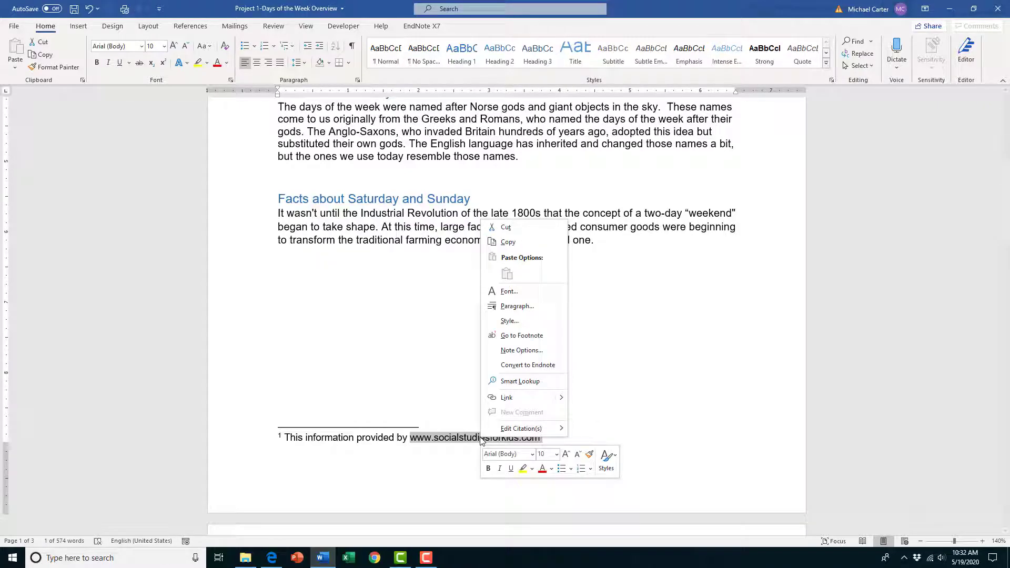
{"action": "left_click", "coordinate": [520, 398]}
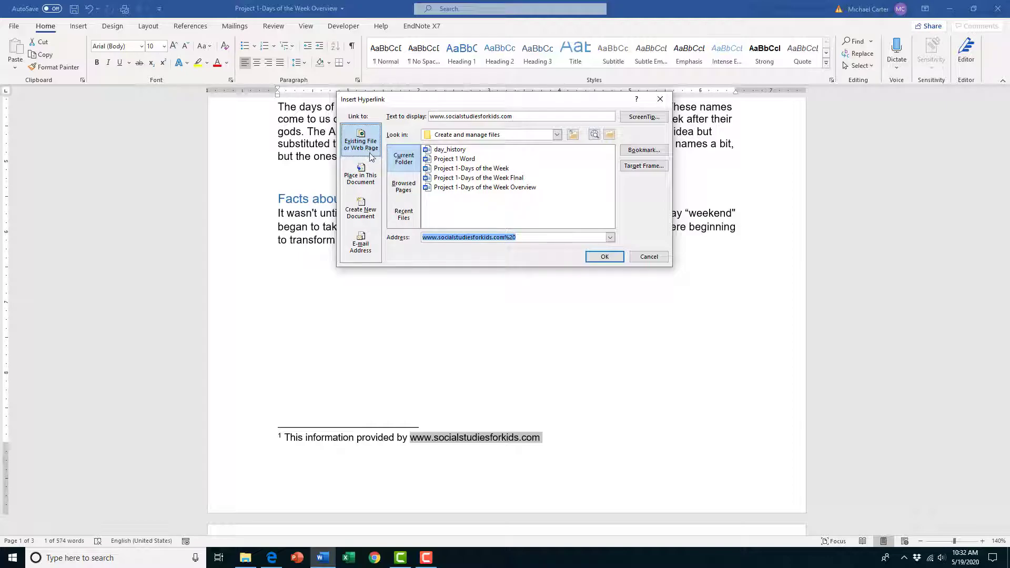
{"action": "left_click", "coordinate": [524, 237]}
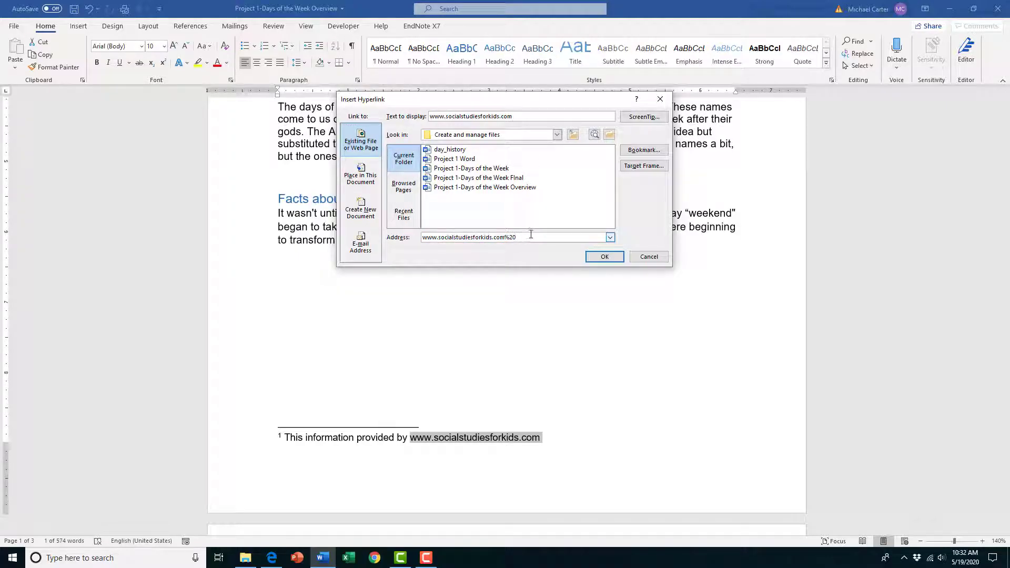
{"action": "key", "text": "BackSpace"}
{"action": "key", "text": "BackSpace"}
{"action": "key", "text": "BackSpace"}
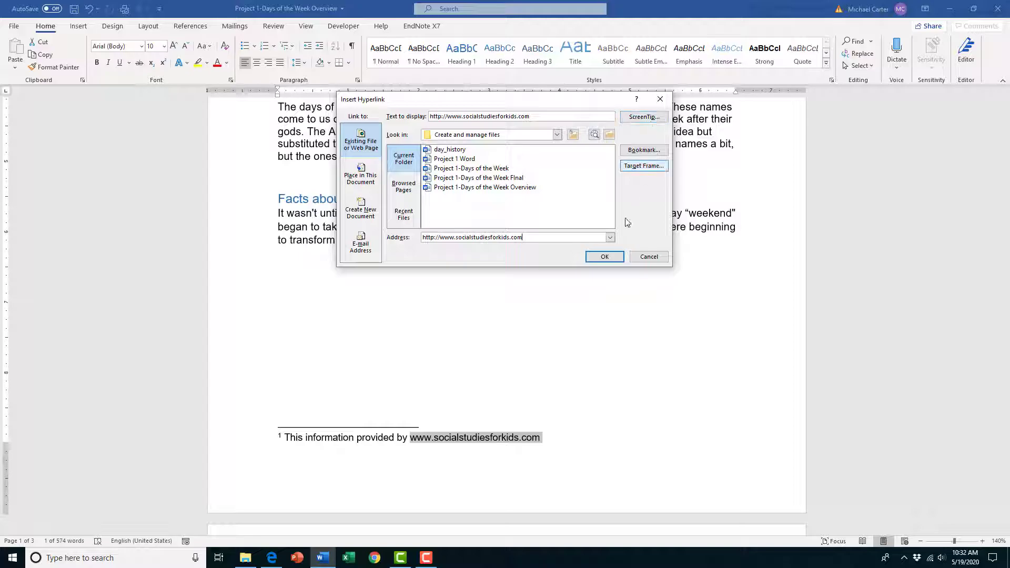
{"action": "left_click", "coordinate": [605, 257]}
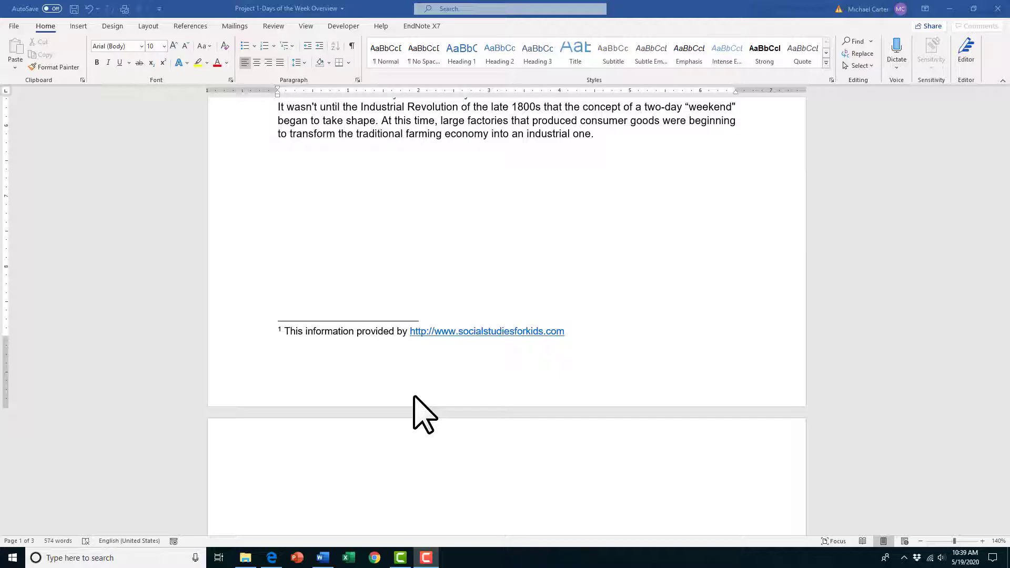
Step: Find the heading "Moaning about Mondays" and add a bookmark named Mondays to it
{"action": "left_click", "coordinate": [871, 42]}
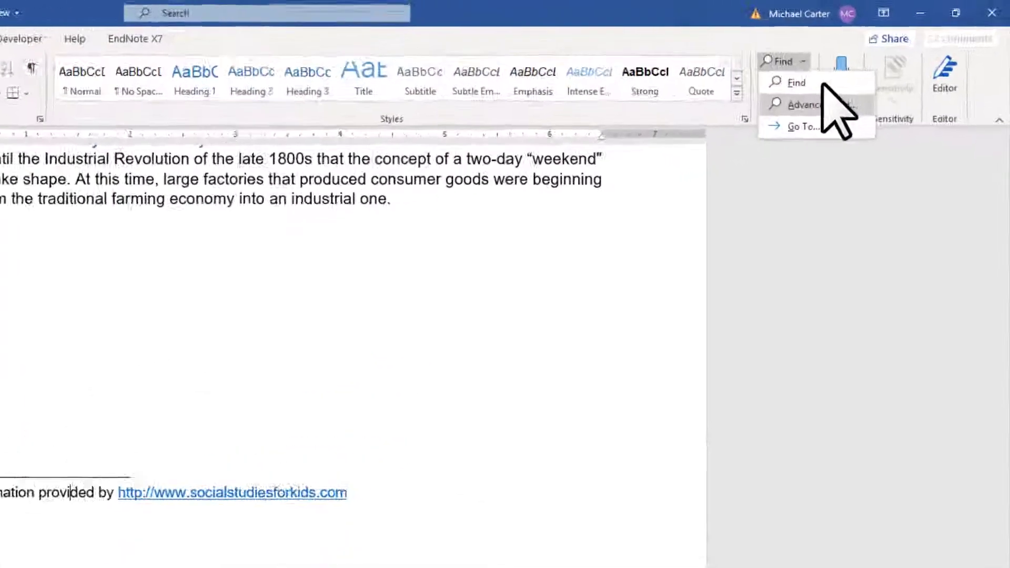
{"action": "left_click", "coordinate": [762, 113]}
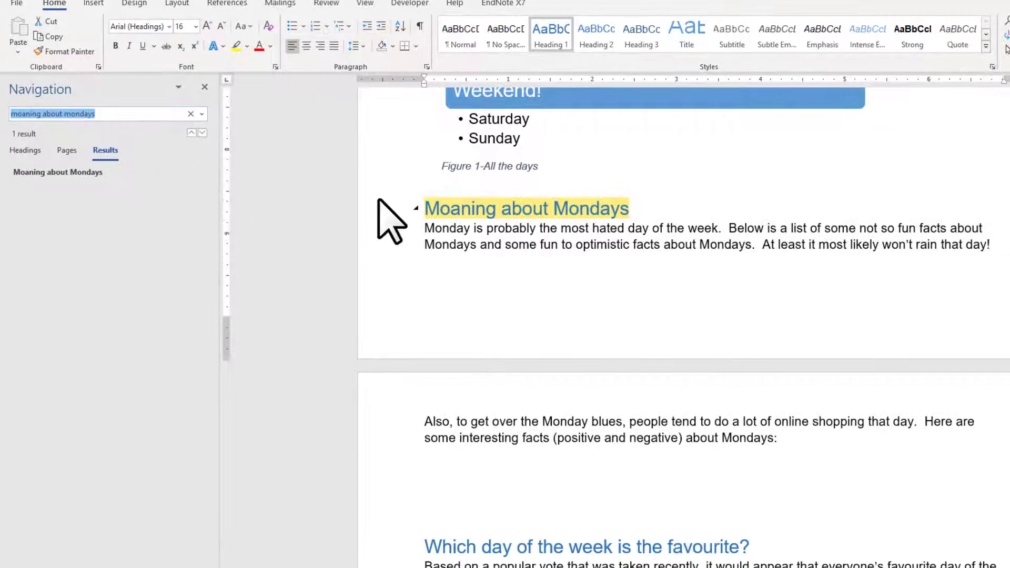
{"action": "left_click_drag", "start_coordinate": [426, 210], "coordinate": [626, 206]}
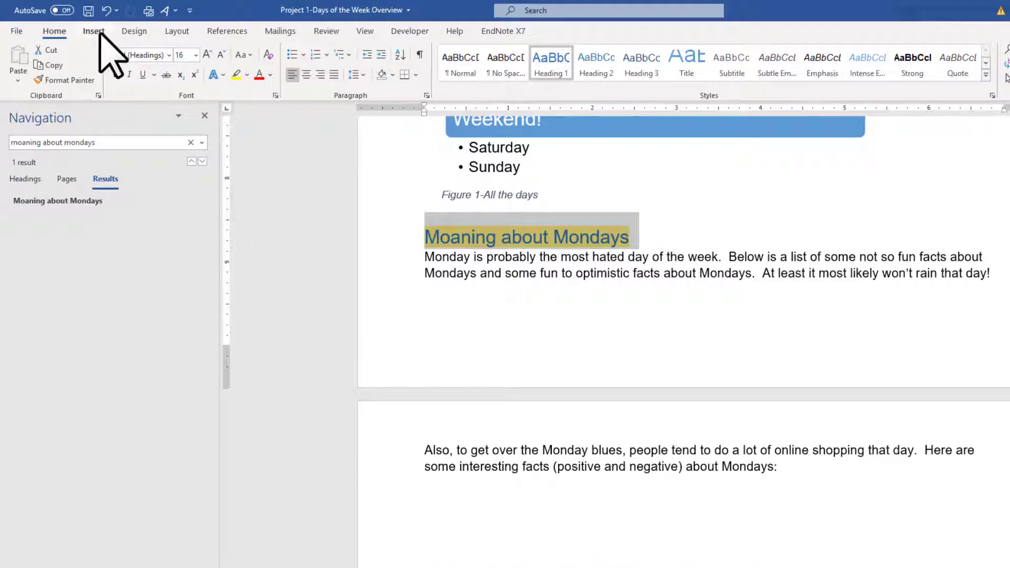
{"action": "left_click", "coordinate": [94, 31]}
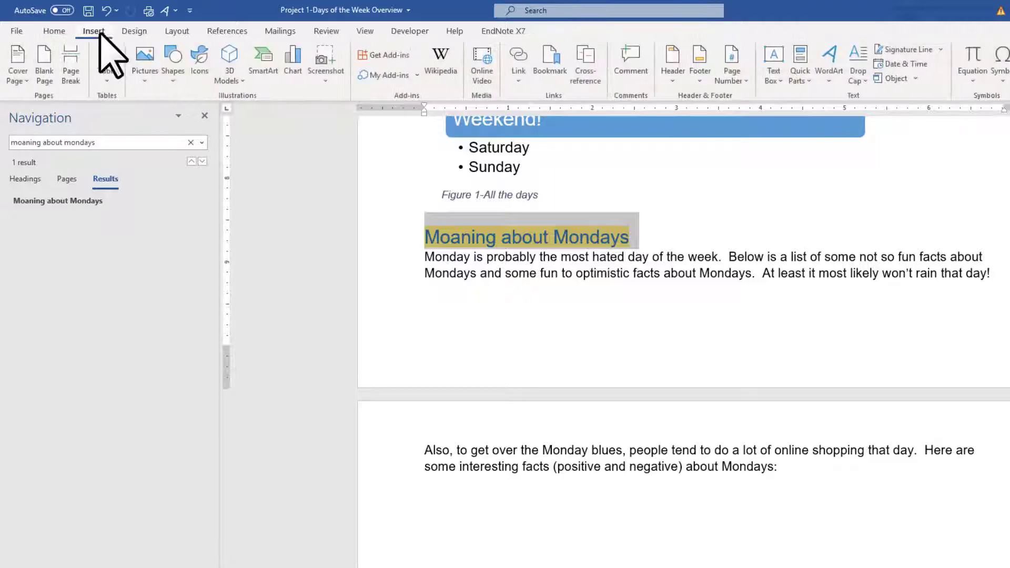
{"action": "left_click", "coordinate": [549, 74]}
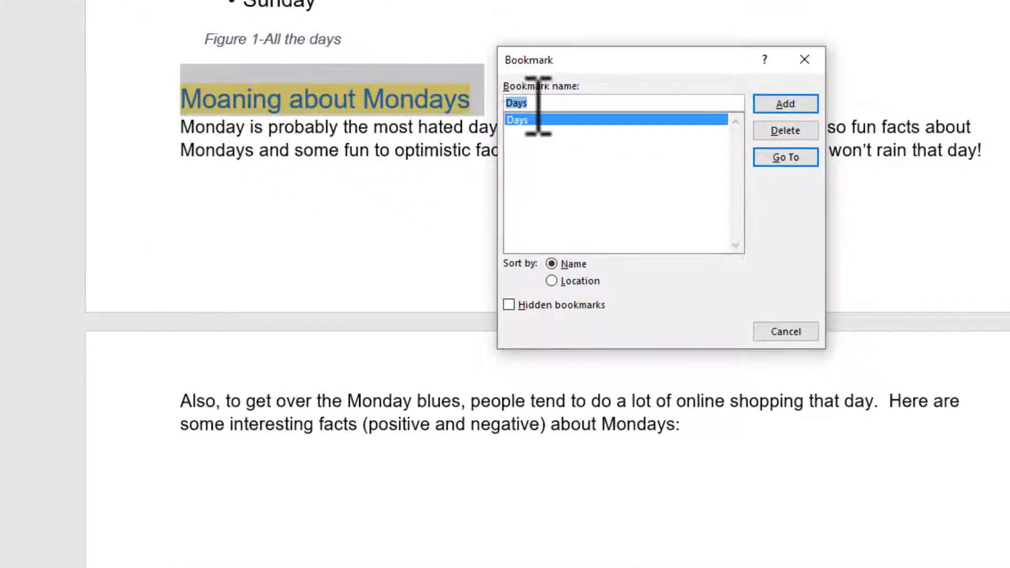
{"action": "left_click", "coordinate": [538, 106]}
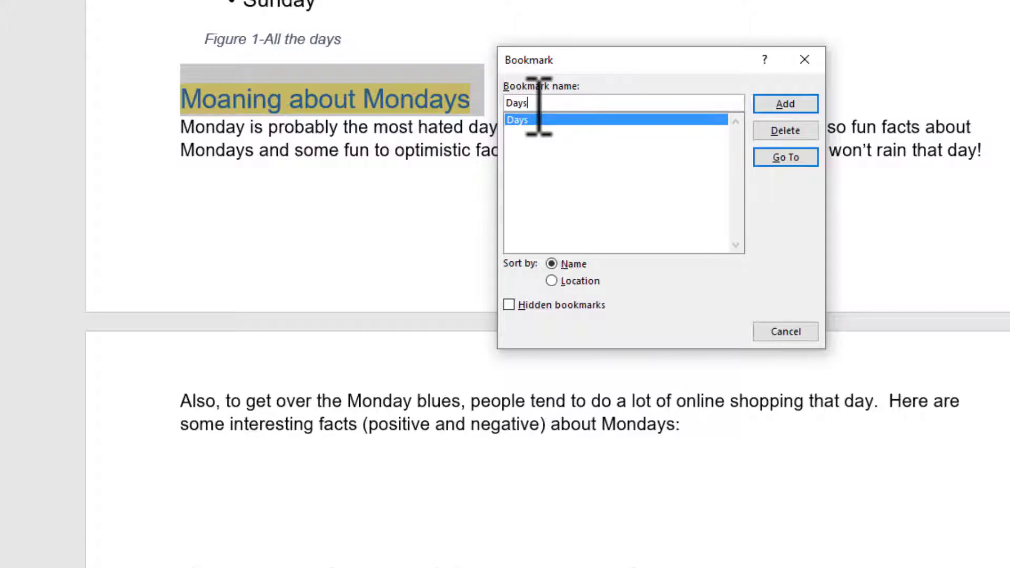
{"action": "key", "text": "BackSpace"}
{"action": "key", "text": "BackSpace"}
{"action": "key", "text": "BackSpace"}
{"action": "key", "text": "BackSpace"}
{"action": "type", "text": "Mondays"}
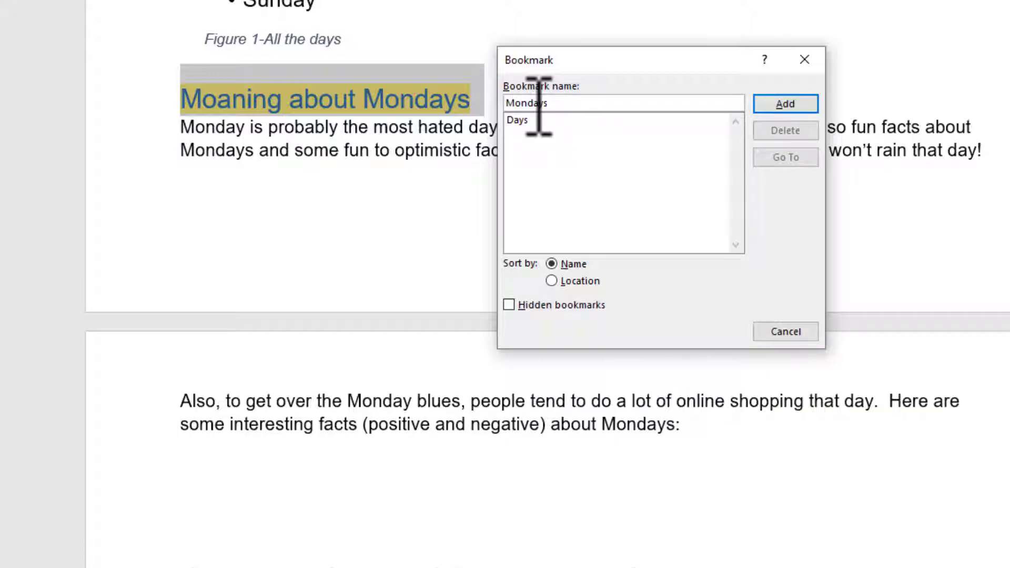
{"action": "left_click", "coordinate": [785, 104]}
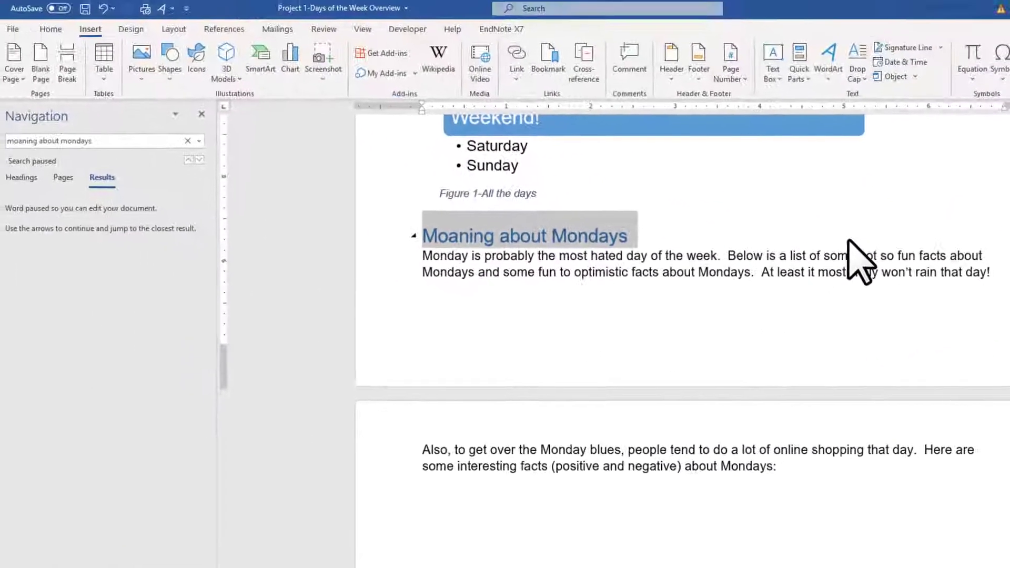
{"action": "left_click", "coordinate": [550, 69]}
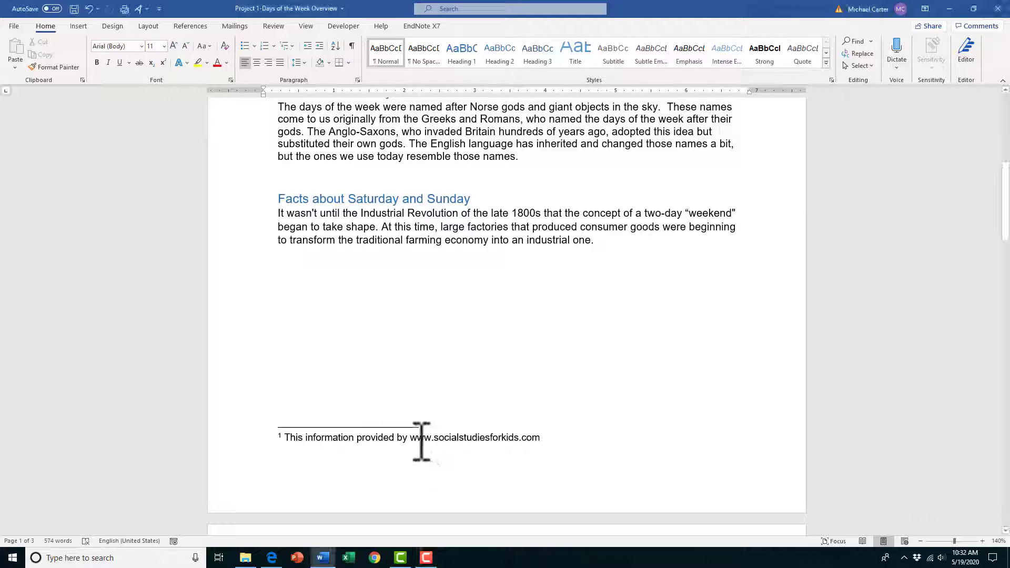
{"action": "left_click_drag", "start_coordinate": [417, 440], "coordinate": [544, 437]}
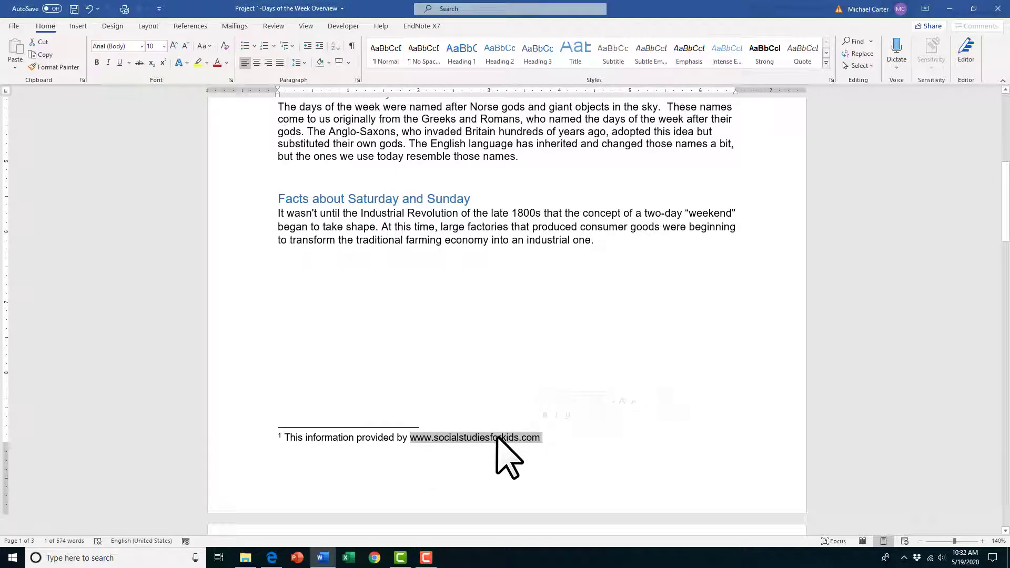
{"action": "right_click", "coordinate": [479, 438]}
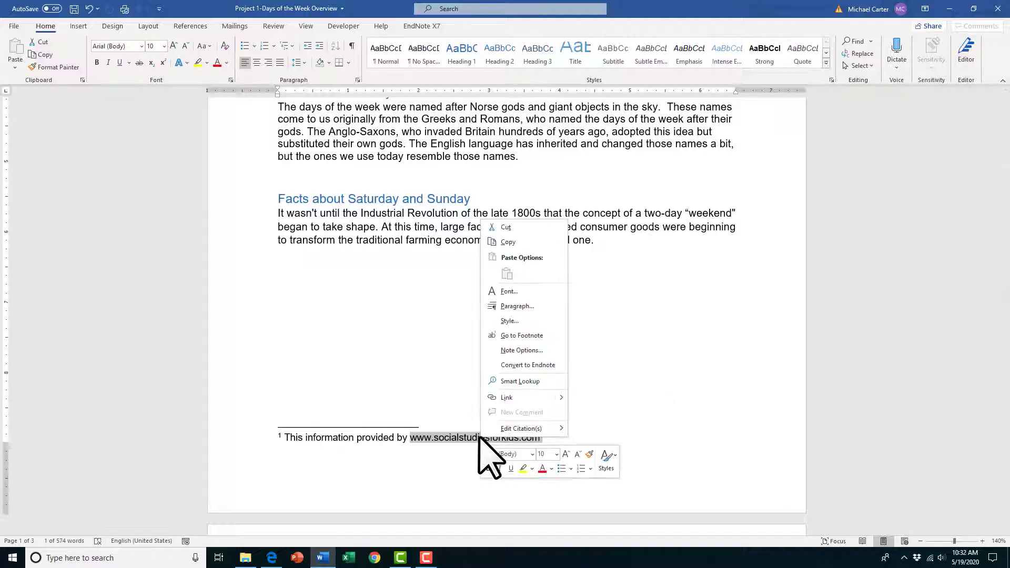
{"action": "left_click", "coordinate": [520, 398]}
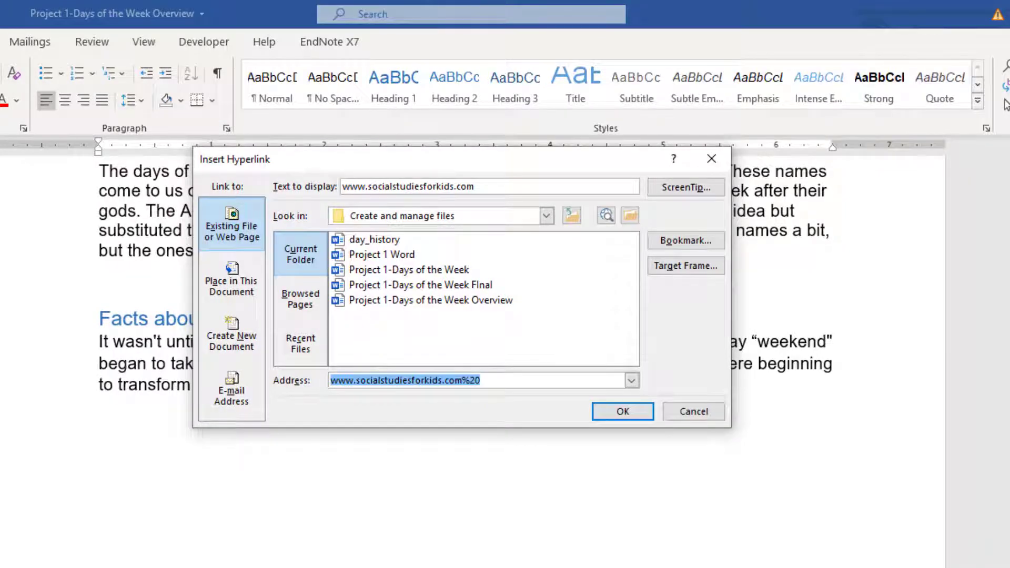
{"action": "left_click", "coordinate": [258, 234]}
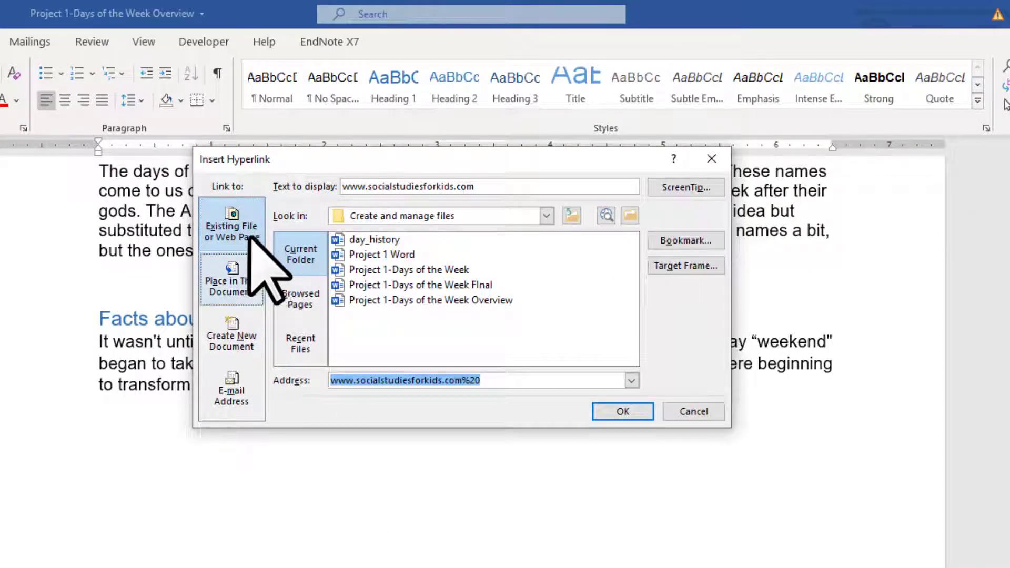
{"action": "left_click", "coordinate": [496, 379]}
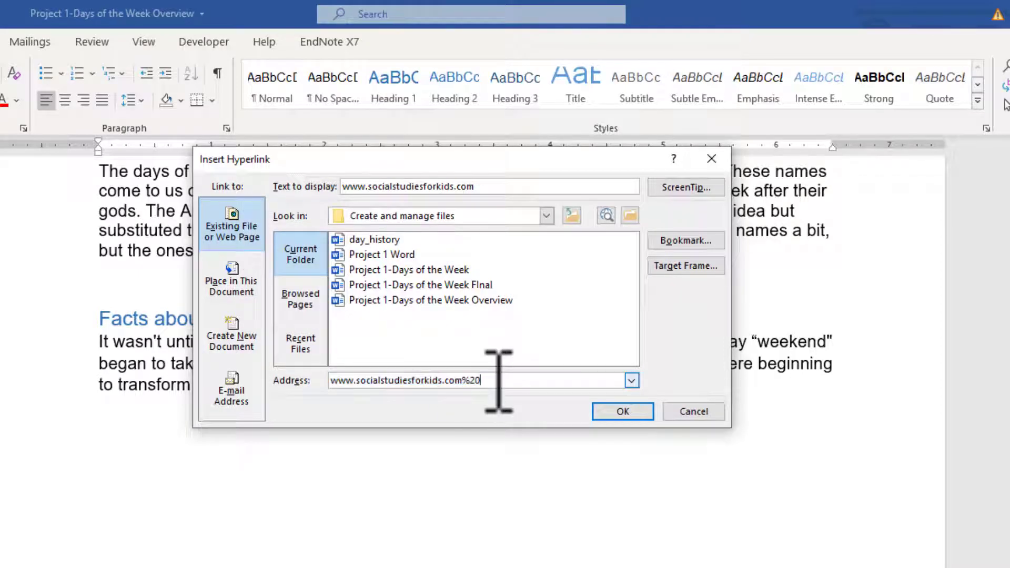
{"action": "key", "text": "BackSpace"}
{"action": "key", "text": "BackSpace"}
{"action": "key", "text": "BackSpace"}
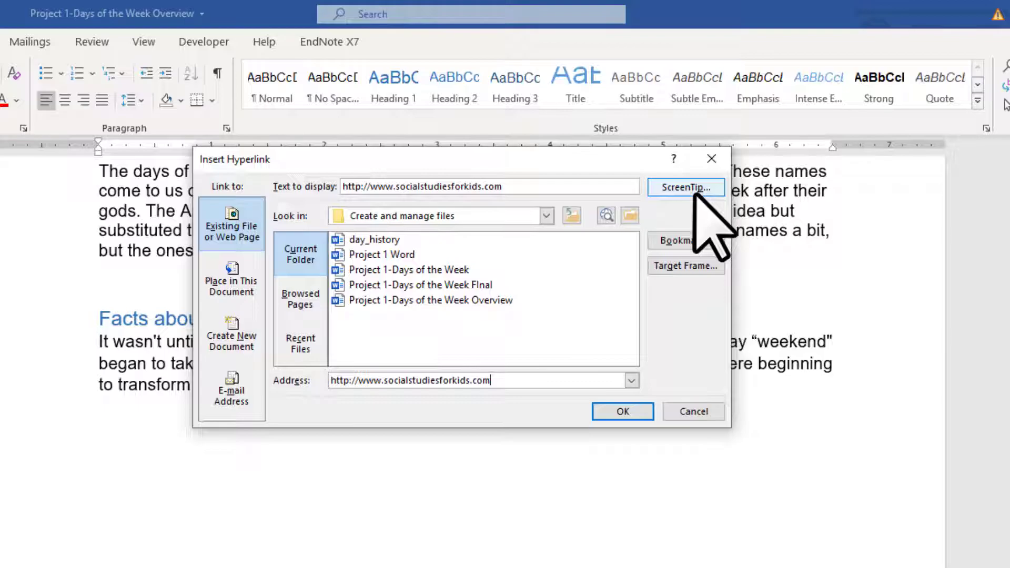
{"action": "left_click", "coordinate": [622, 412]}
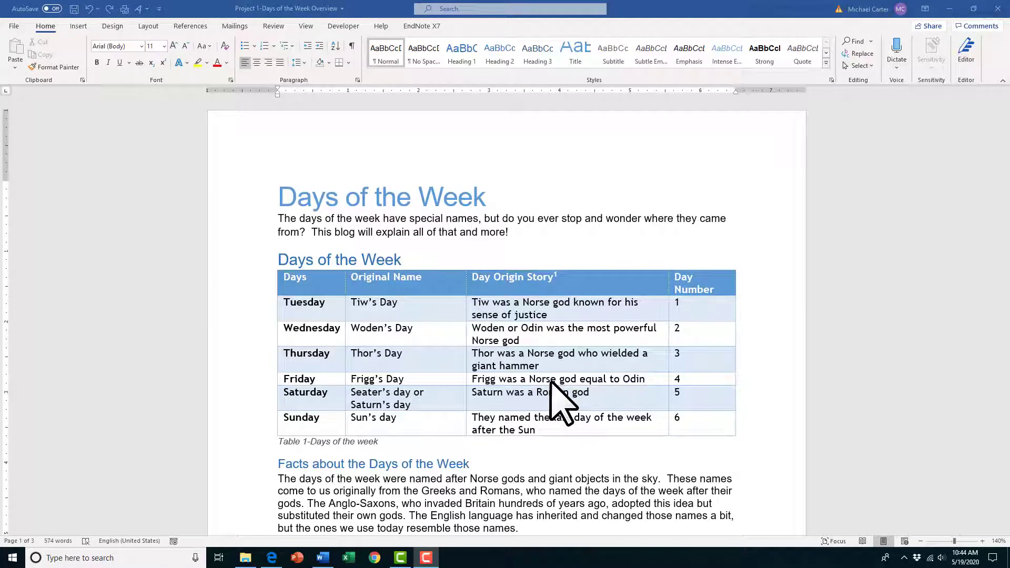
Step: Set custom top and bottom page margins of 0.3" for this section
{"action": "left_click", "coordinate": [151, 25]}
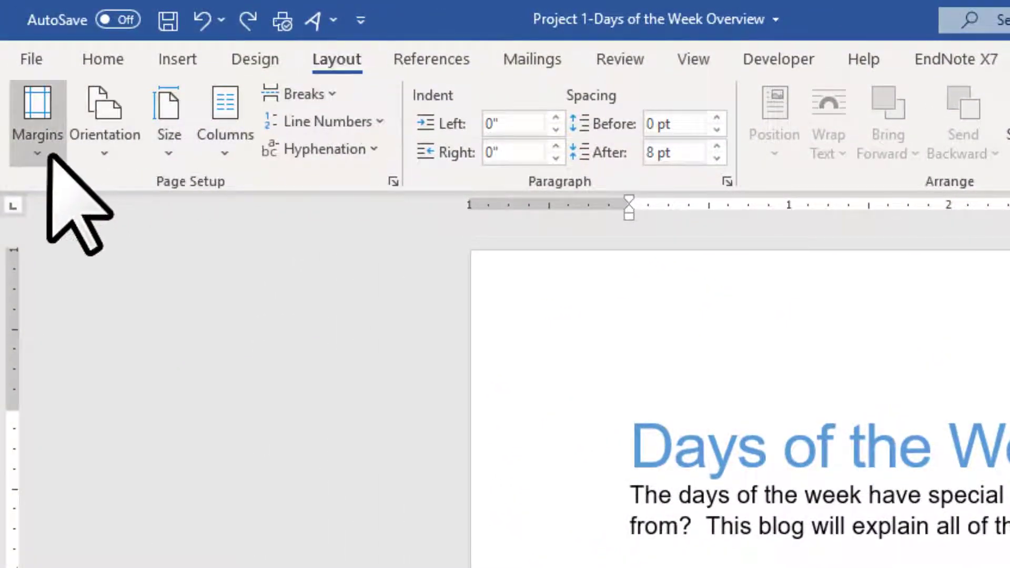
{"action": "left_click", "coordinate": [50, 156]}
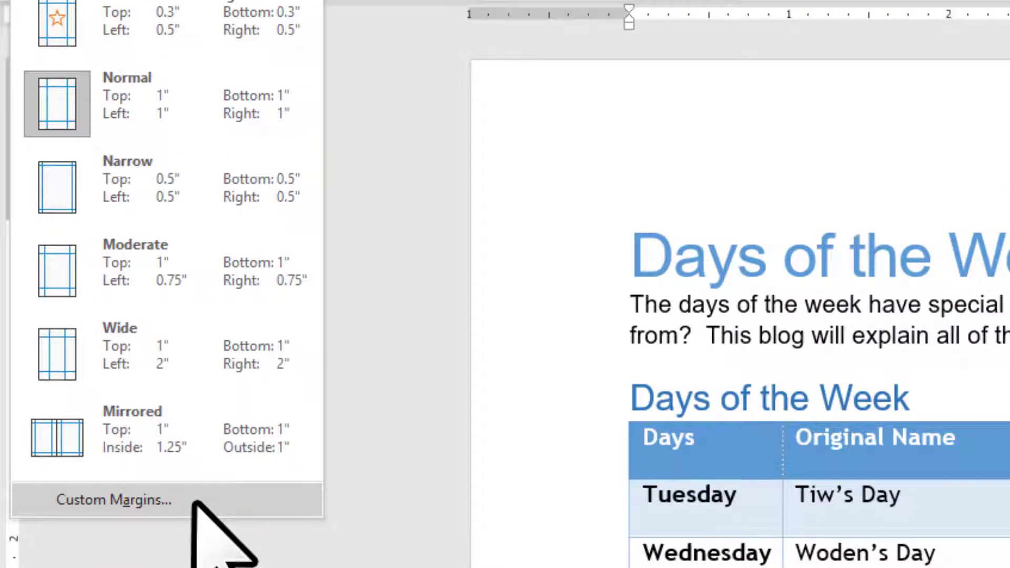
{"action": "left_click", "coordinate": [193, 501]}
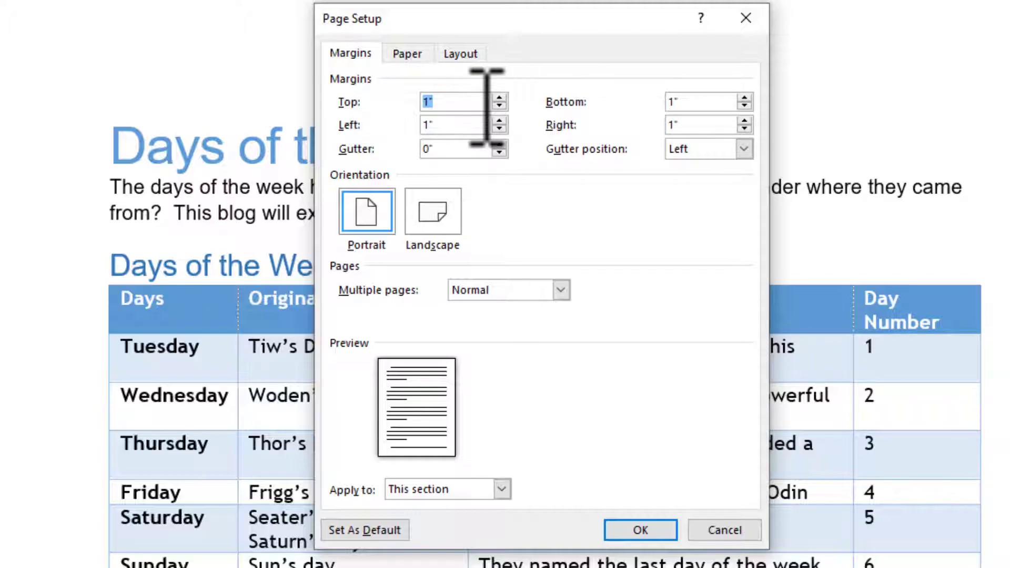
{"action": "key", "text": "BackSpace"}
{"action": "type", "text": "0.3"}
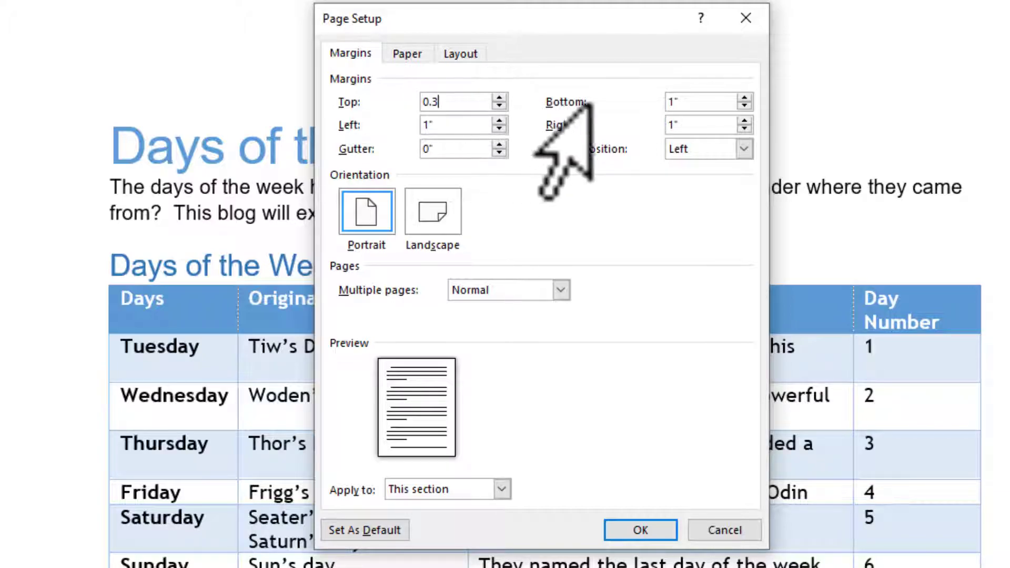
{"action": "type", "text": "\""}
{"action": "left_click", "coordinate": [687, 103]}
{"action": "key", "text": "BackSpace"}
{"action": "key", "text": "BackSpace"}
{"action": "type", "text": "0.3\""}
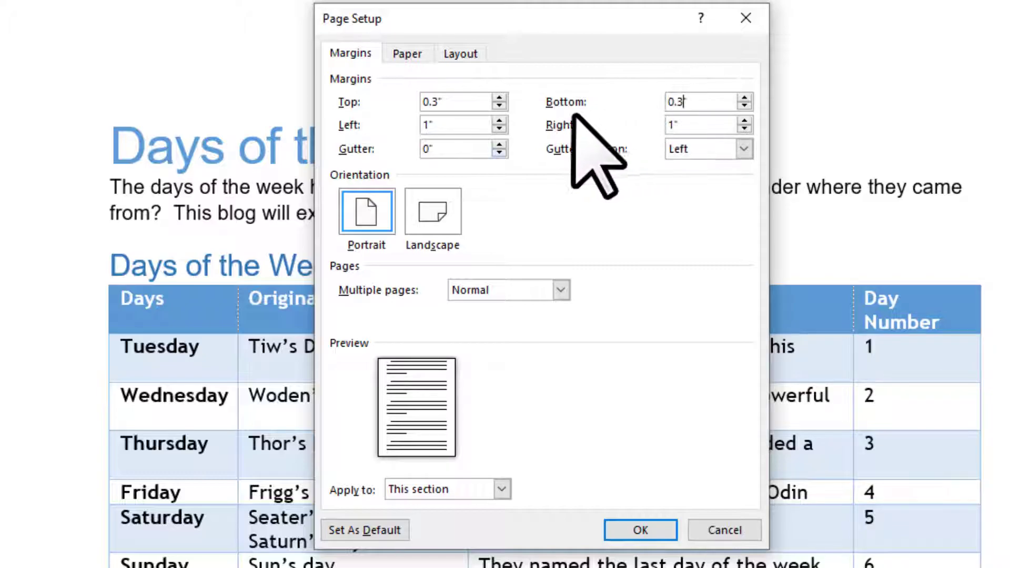
Step: Set the left and right margins to 0.5" and apply the page setup
{"action": "left_click", "coordinate": [437, 124]}
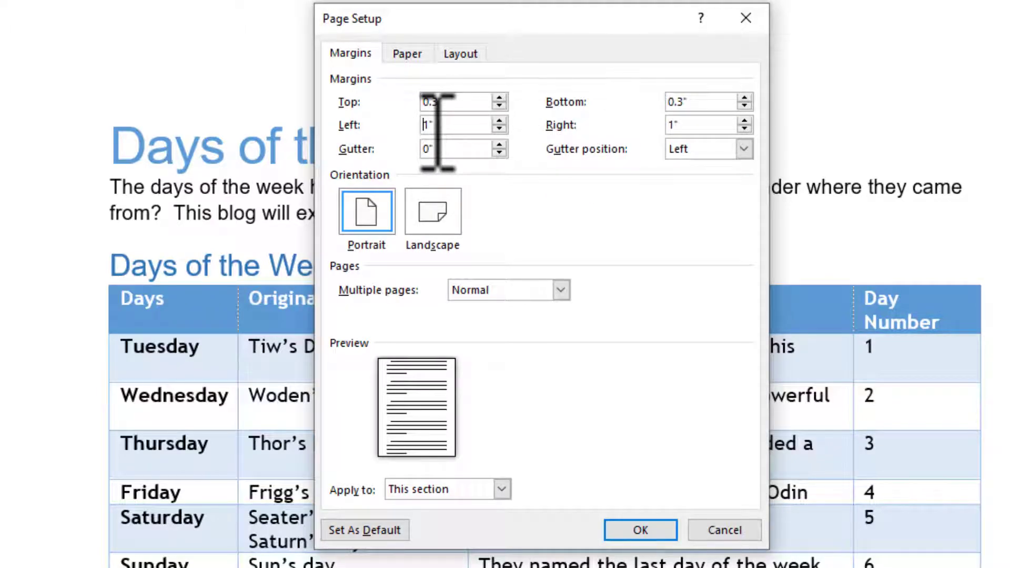
{"action": "key", "text": "BackSpace"}
{"action": "key", "text": "BackSpace"}
{"action": "type", "text": "0.5\""}
{"action": "left_click", "coordinate": [684, 126]}
{"action": "key", "text": "BackSpace"}
{"action": "type", "text": "0.5"}
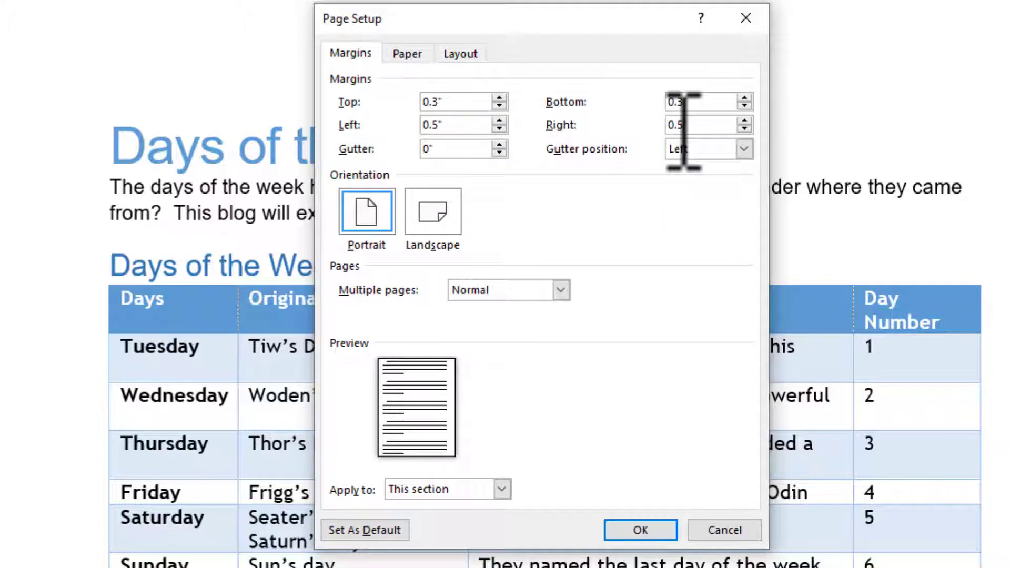
{"action": "left_click", "coordinate": [640, 531]}
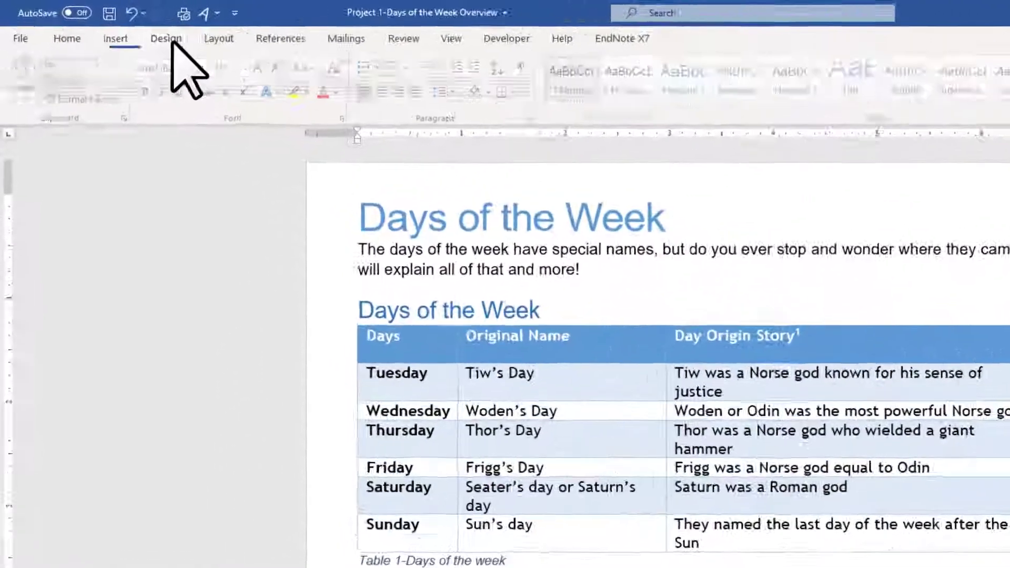
Step: Apply the Slice theme to the document
{"action": "left_click", "coordinate": [113, 26]}
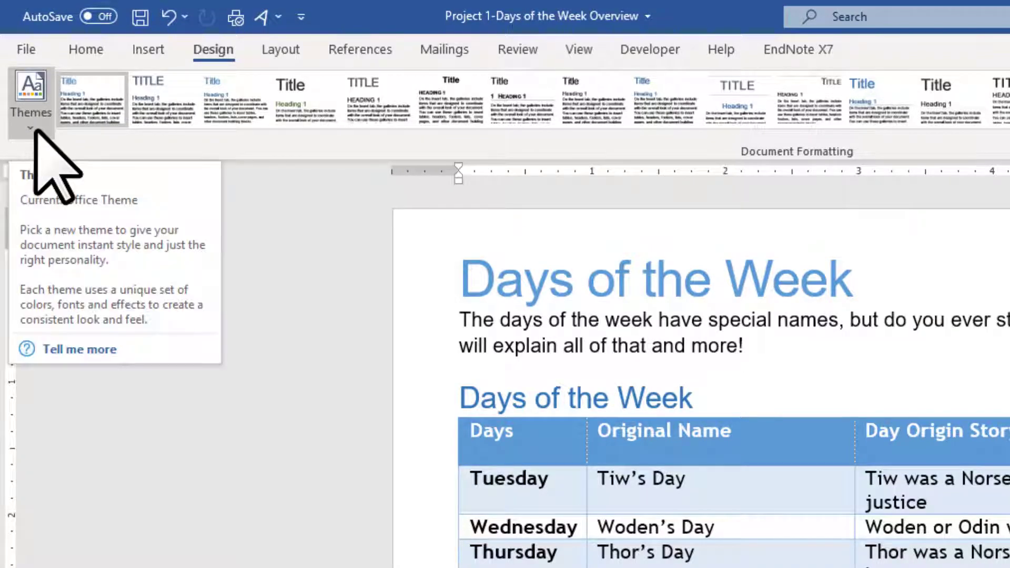
{"action": "left_click", "coordinate": [30, 105]}
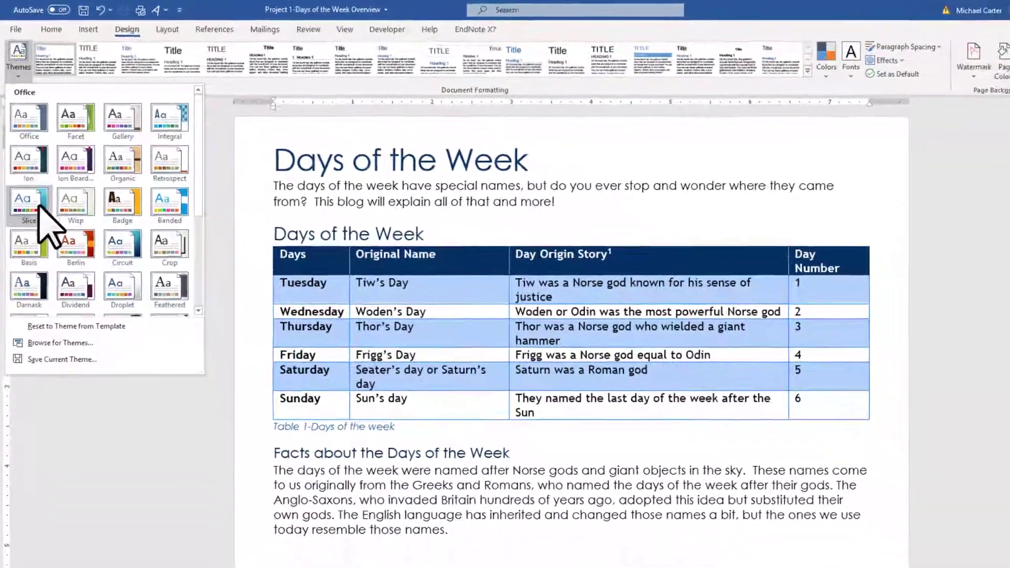
{"action": "left_click", "coordinate": [50, 251]}
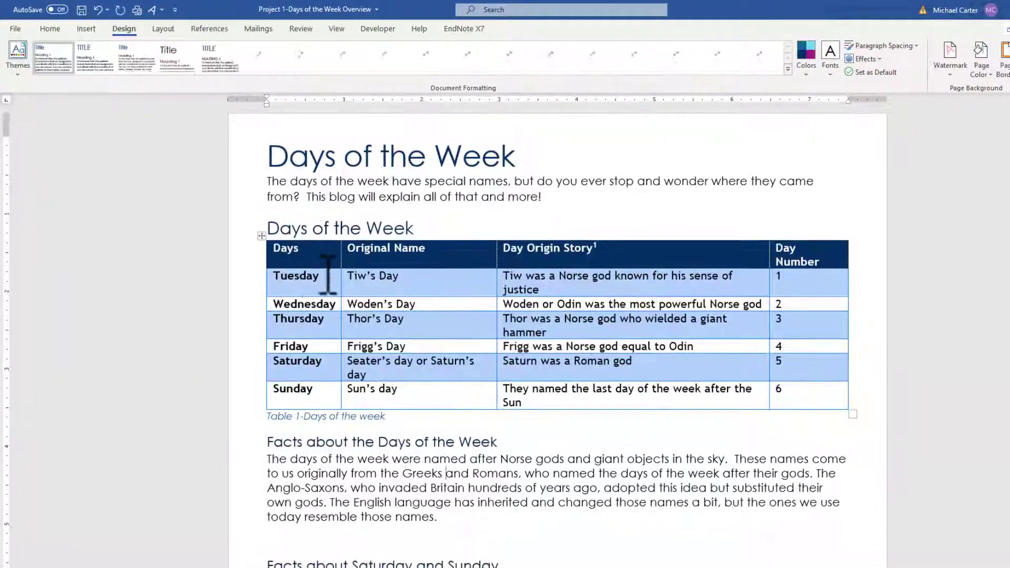